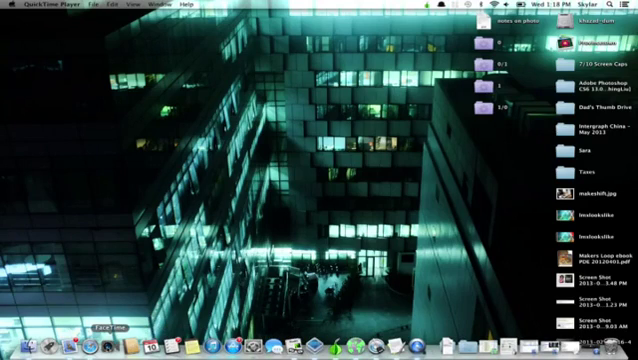
# Step: Check FaceTime's Dock menu, dismiss it, and restore the minimized Trash window from the Dock
pyautogui.rightClick(109, 346)
pyautogui.press('Escape')
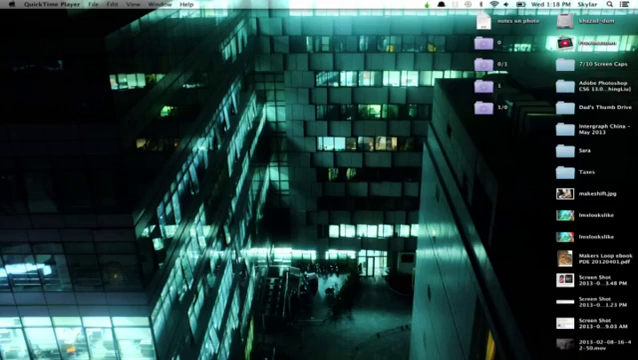
pyautogui.click(11, 347)
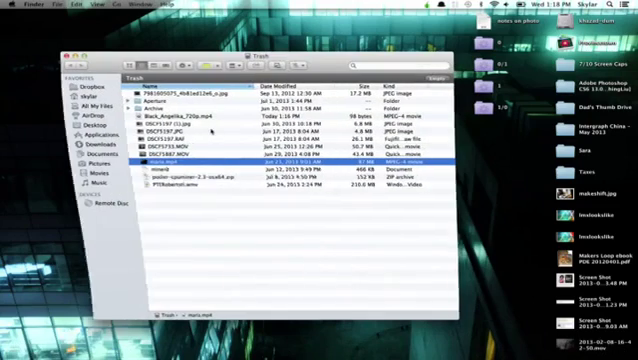
# Step: Nudge the Trash window up slightly and switch it to the Desktop folder
pyautogui.moveTo(330, 62); pyautogui.dragTo(345, 47)
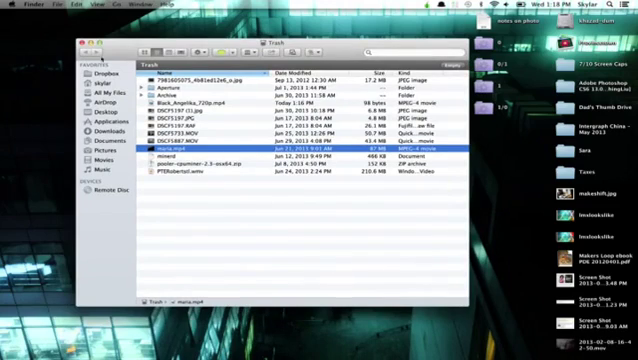
pyautogui.click(104, 111)
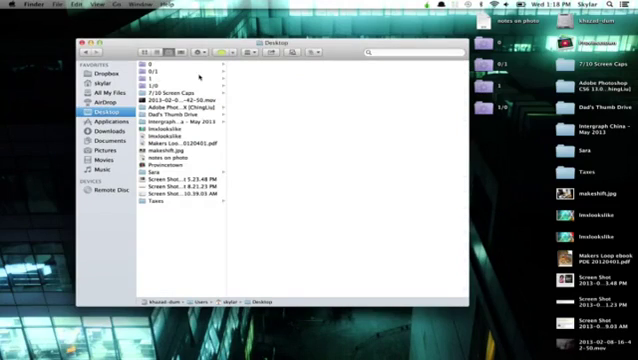
# Step: Browse Finder's menus and choose View > Customize Toolbar for the Desktop window
pyautogui.click(76, 4)
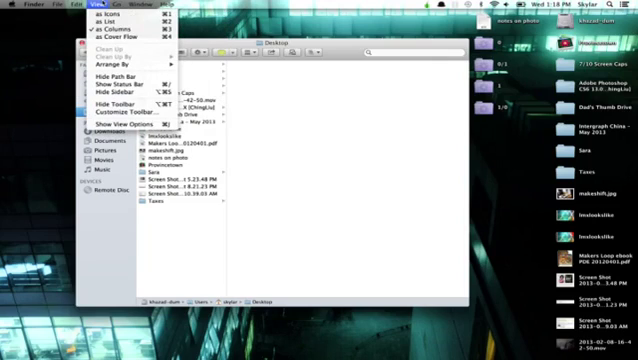
pyautogui.click(120, 111)
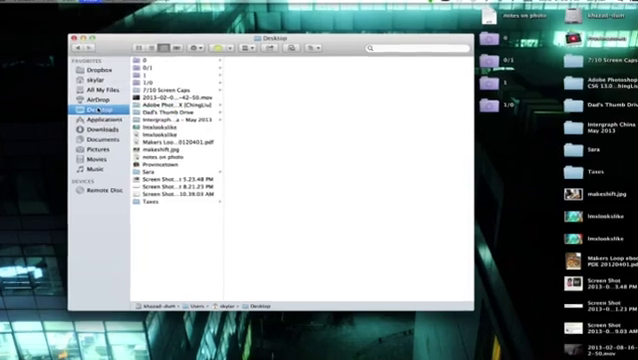